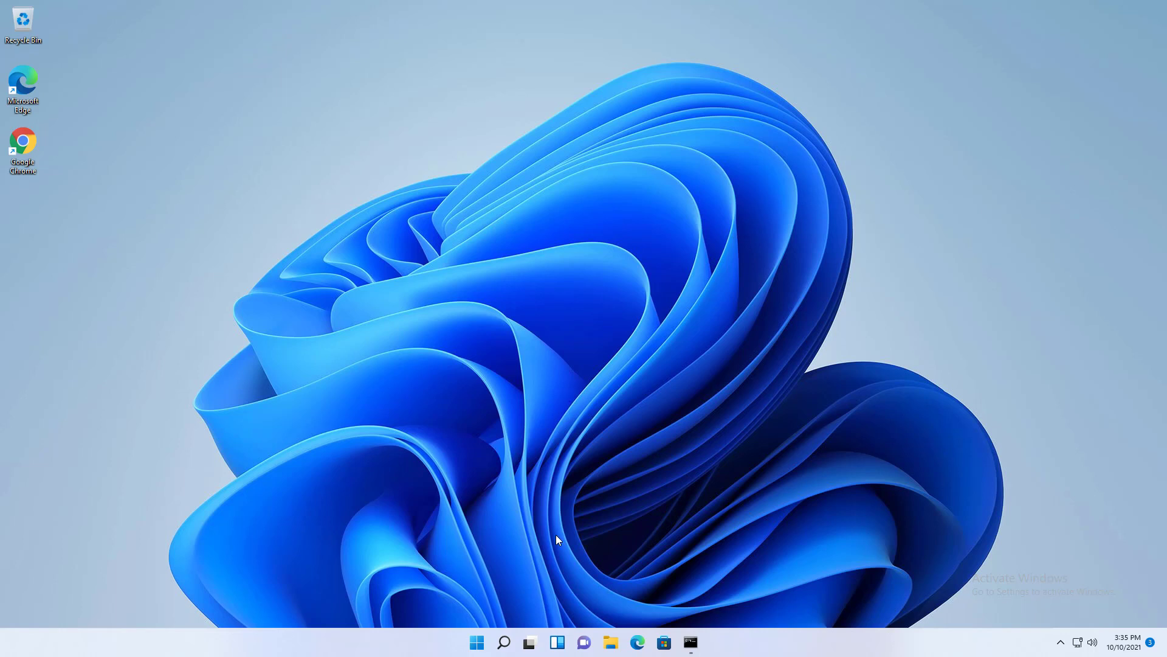
Launch Command Prompt and run ipconfig /all, showing Ethernet0 on DHCP at 192.168.50.168.
left_click(478, 642)
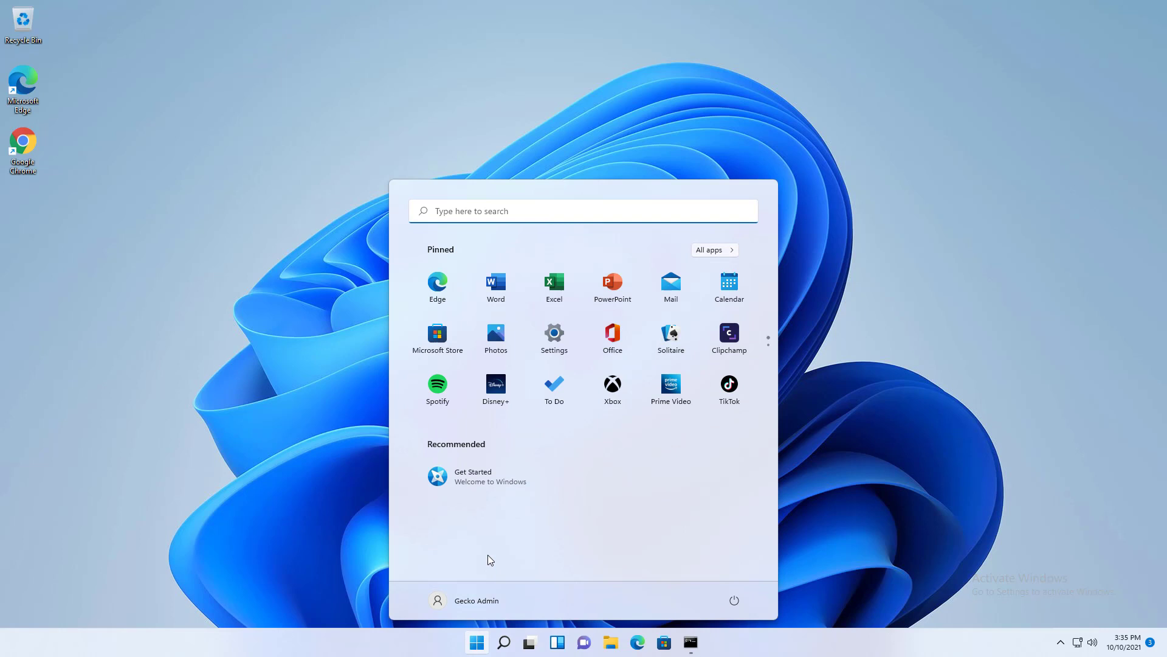
type("cmd")
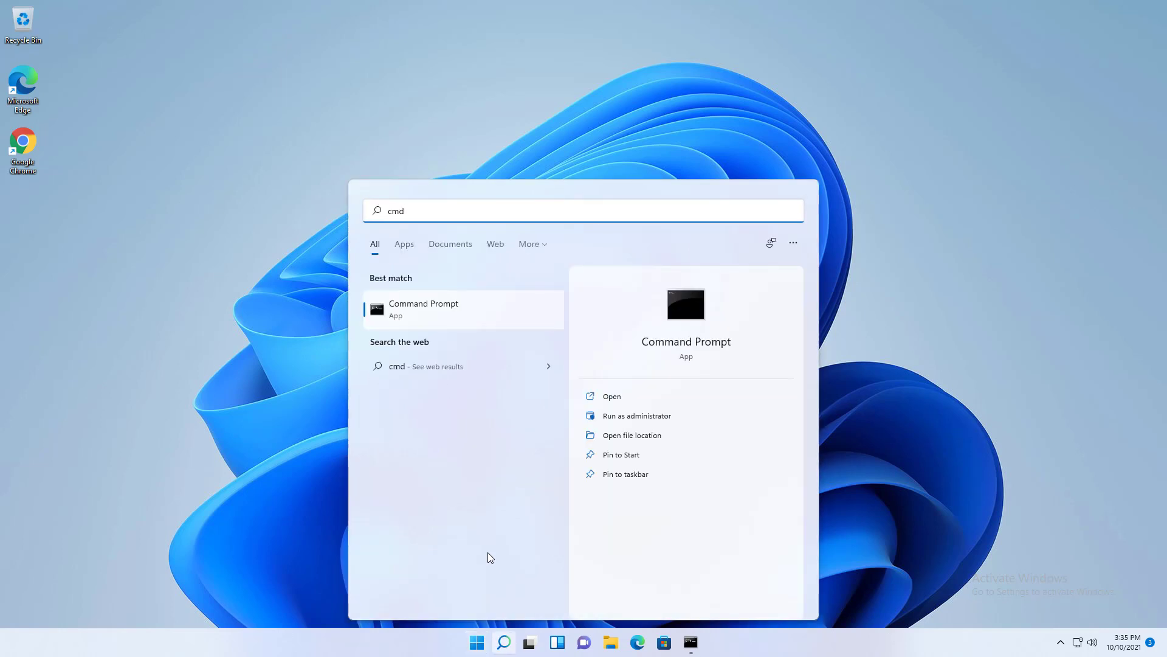
key("Return")
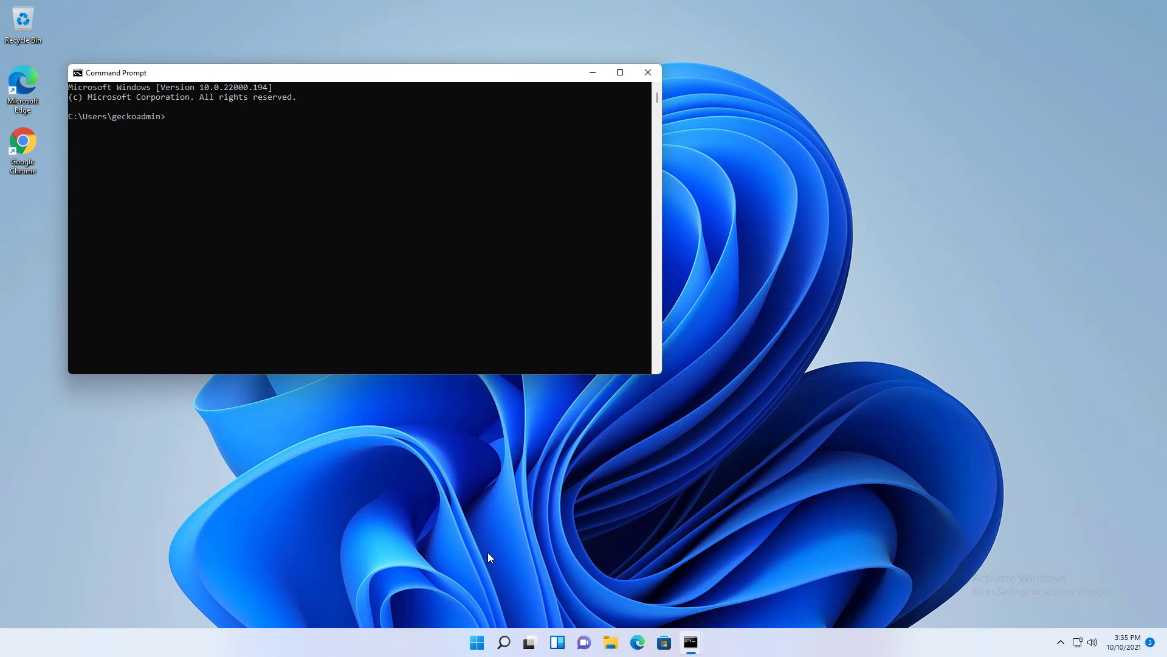
type("ipconfig /all")
key("Return")
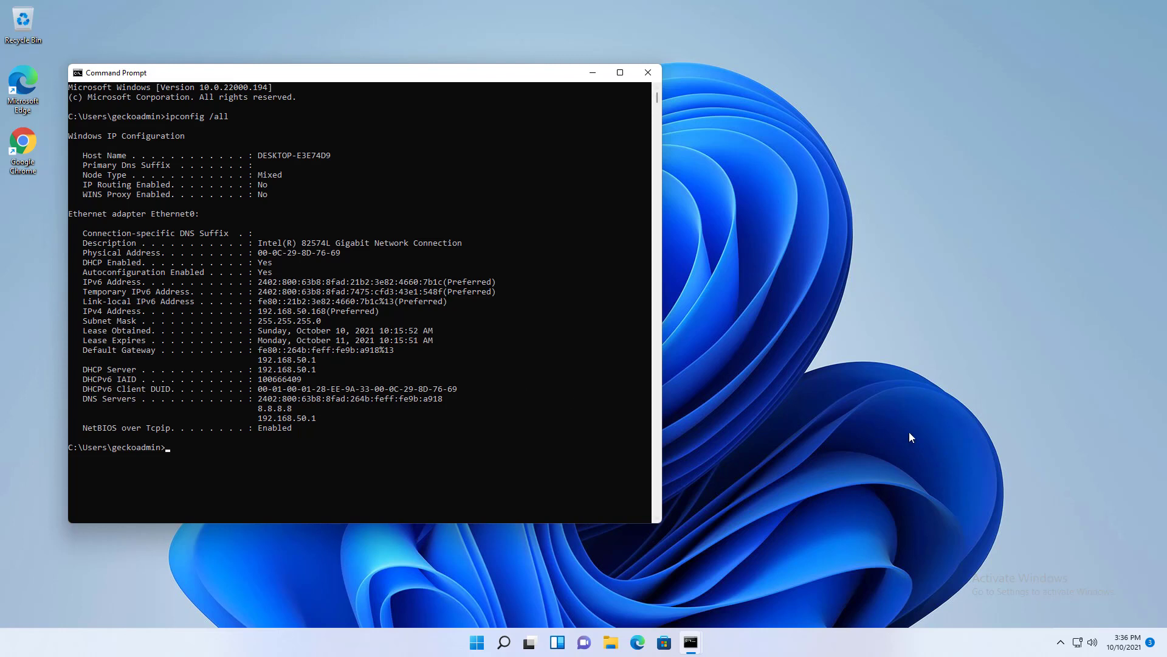
Go to the Ethernet settings page, where IP and DNS assignment read Automatic (DHCP).
right_click(1077, 642)
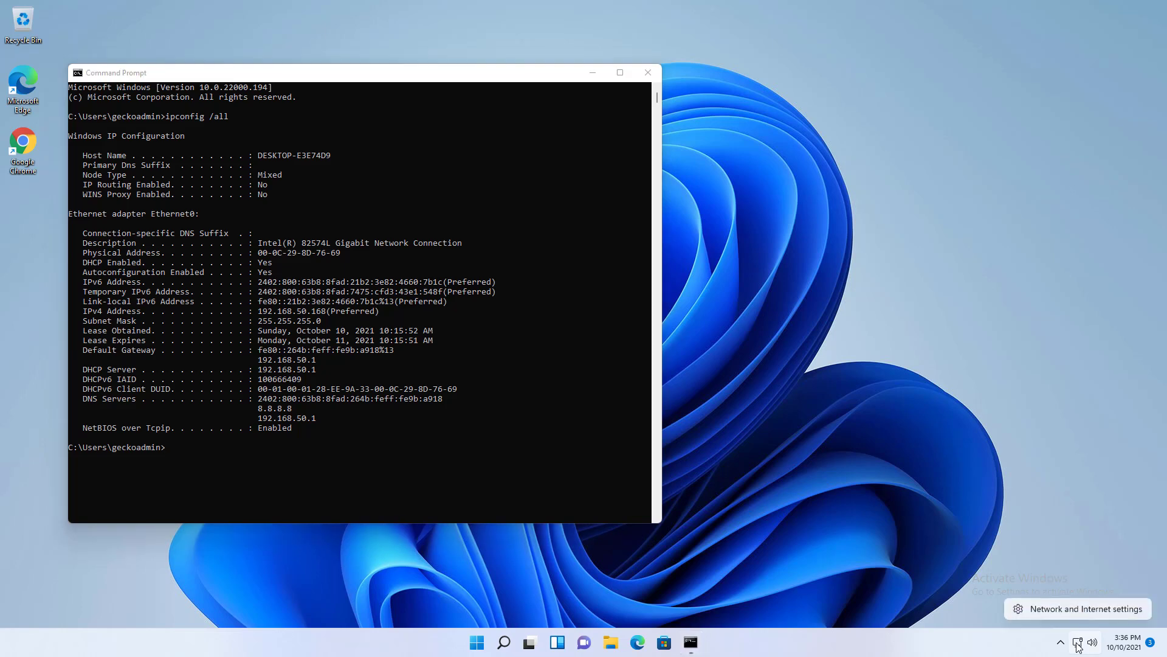
left_click(1063, 609)
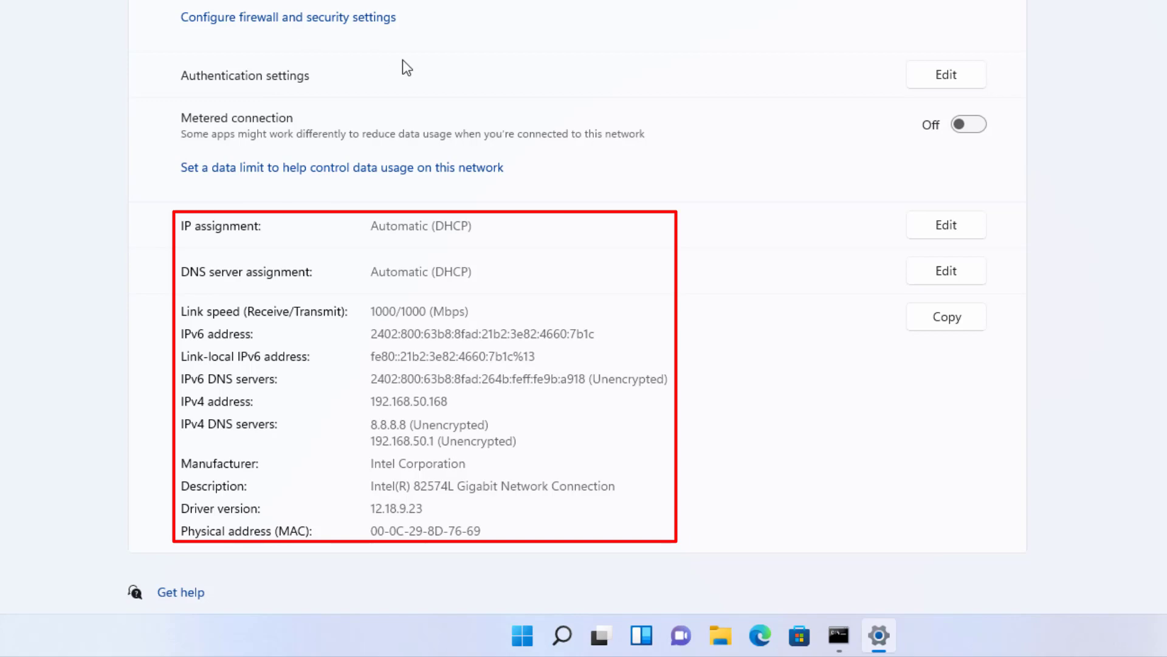
scroll(516, 30, "down", 1)
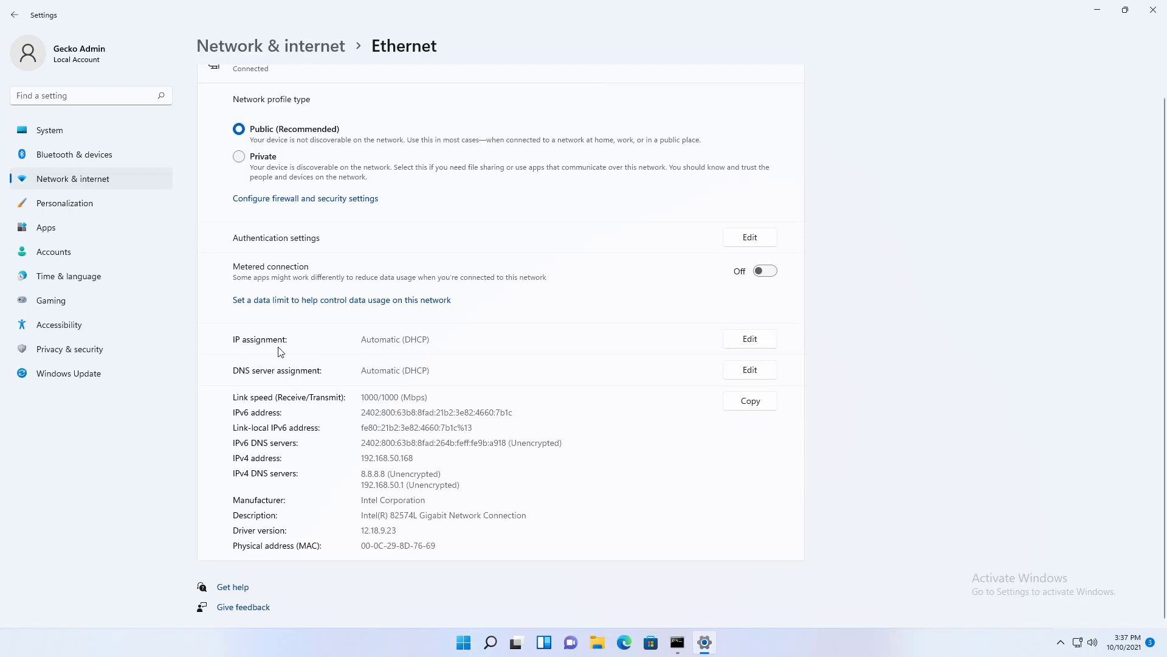
Switch the Ethernet IP assignment to Manual and turn IPv4 on.
left_click(758, 344)
left_click(521, 300)
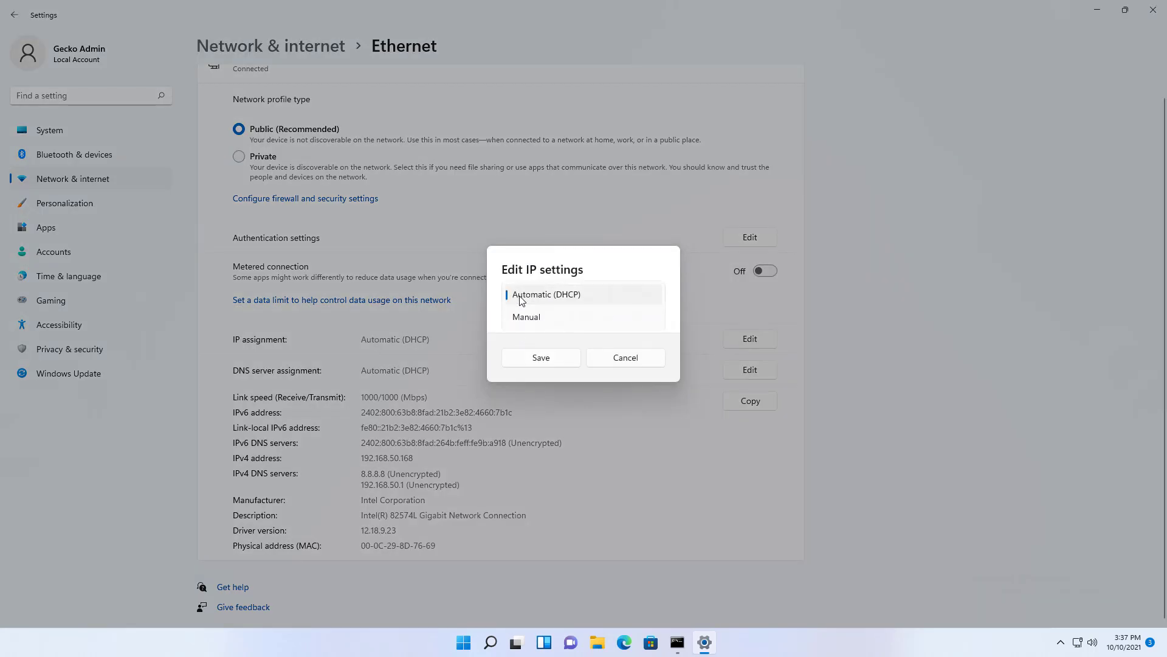
left_click(526, 317)
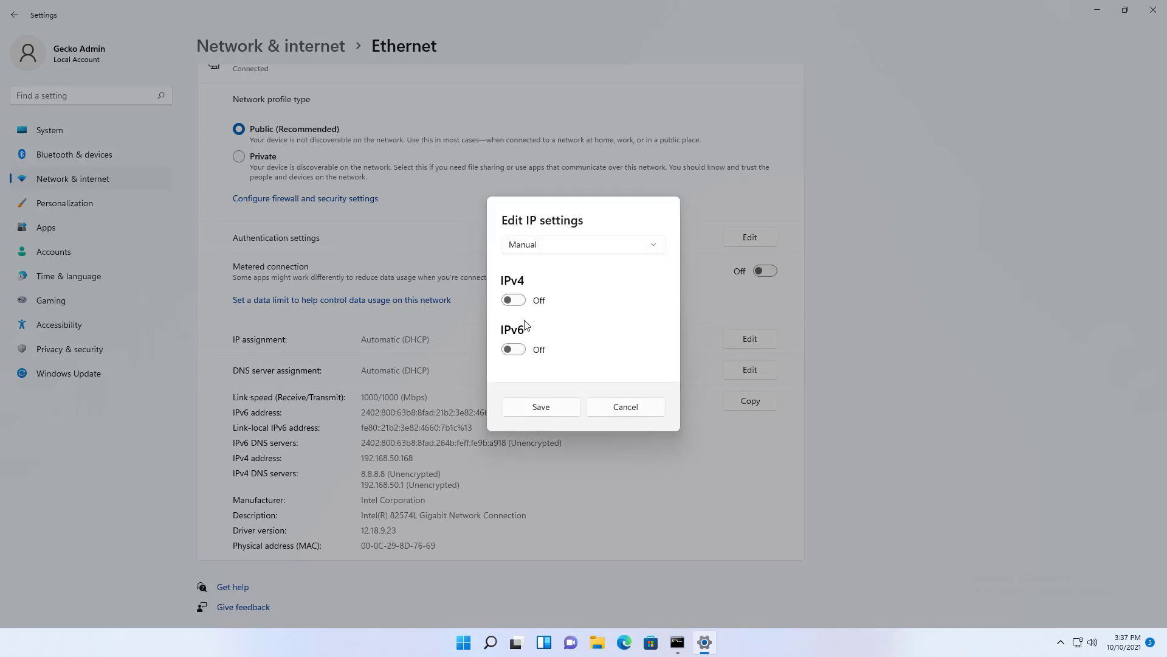
left_click(514, 301)
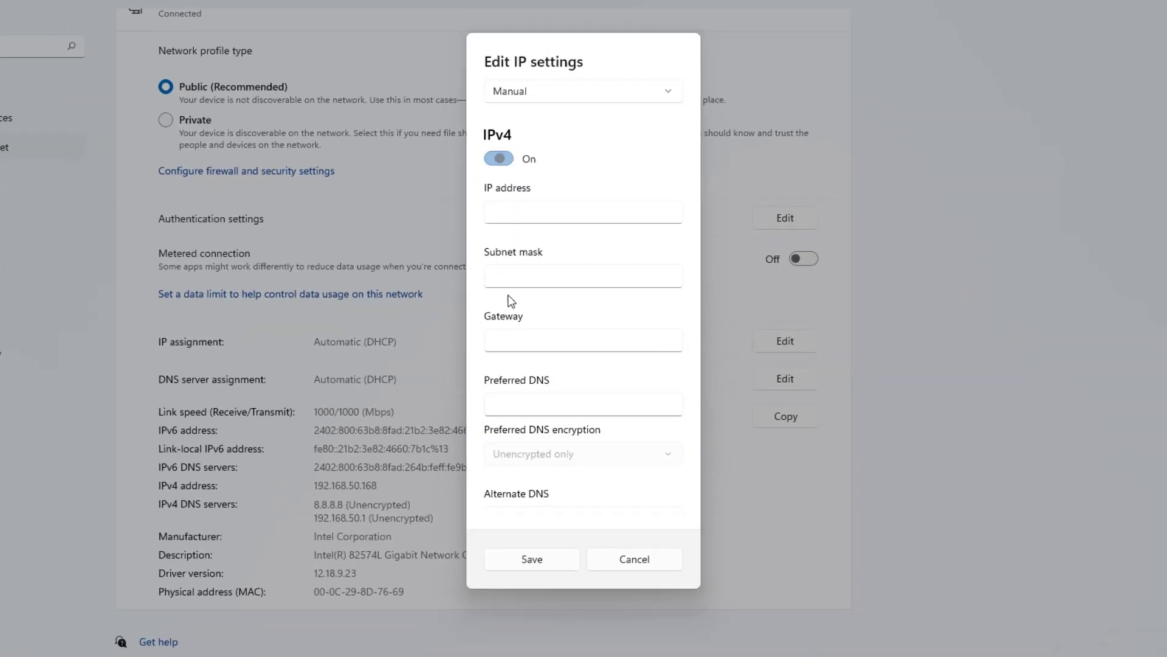
Enter IP address 192.168.50.101 with subnet mask 255.255.255.0.
left_click(519, 206)
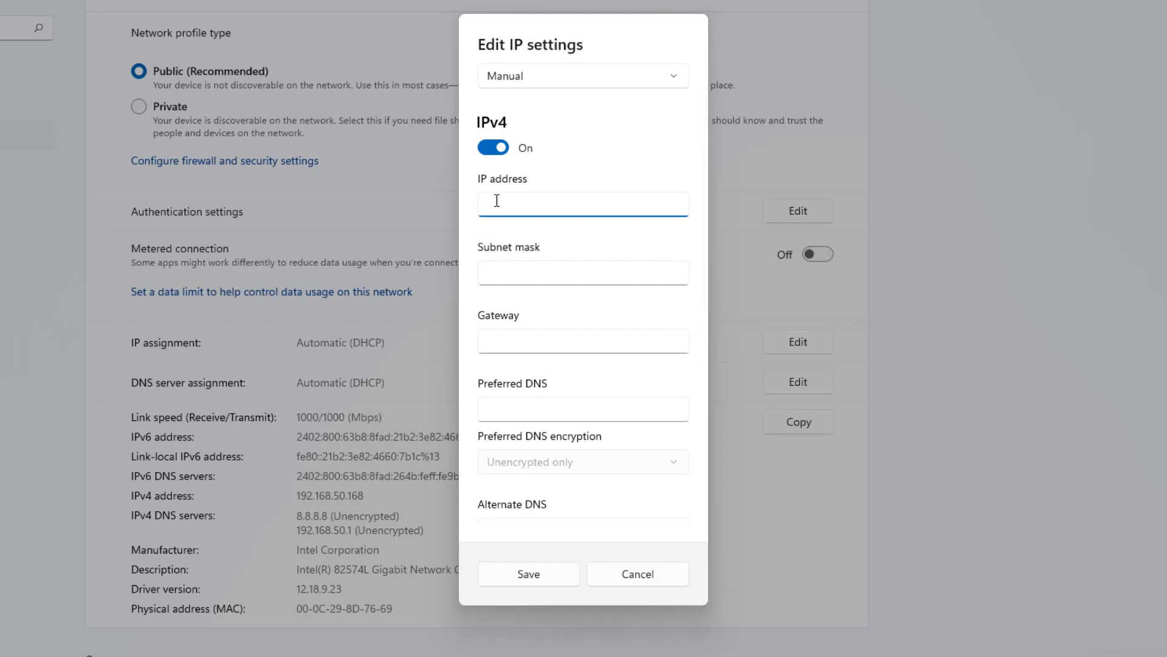
type("192.168.50.101")
key("Tab")
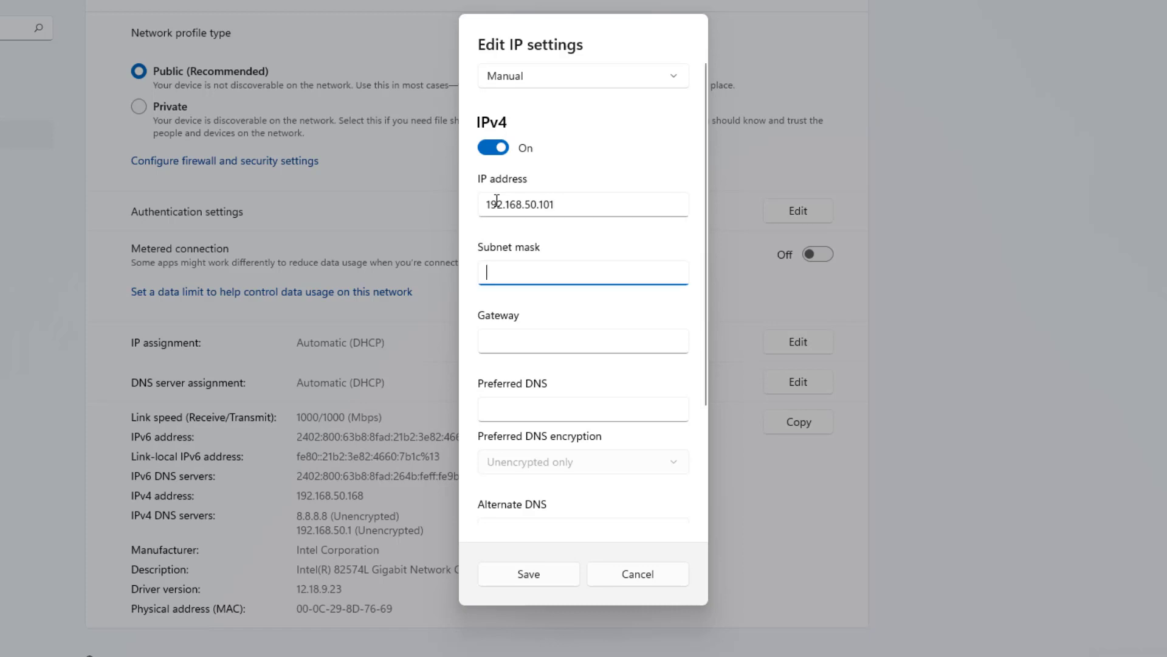
type("255.255.255.0")
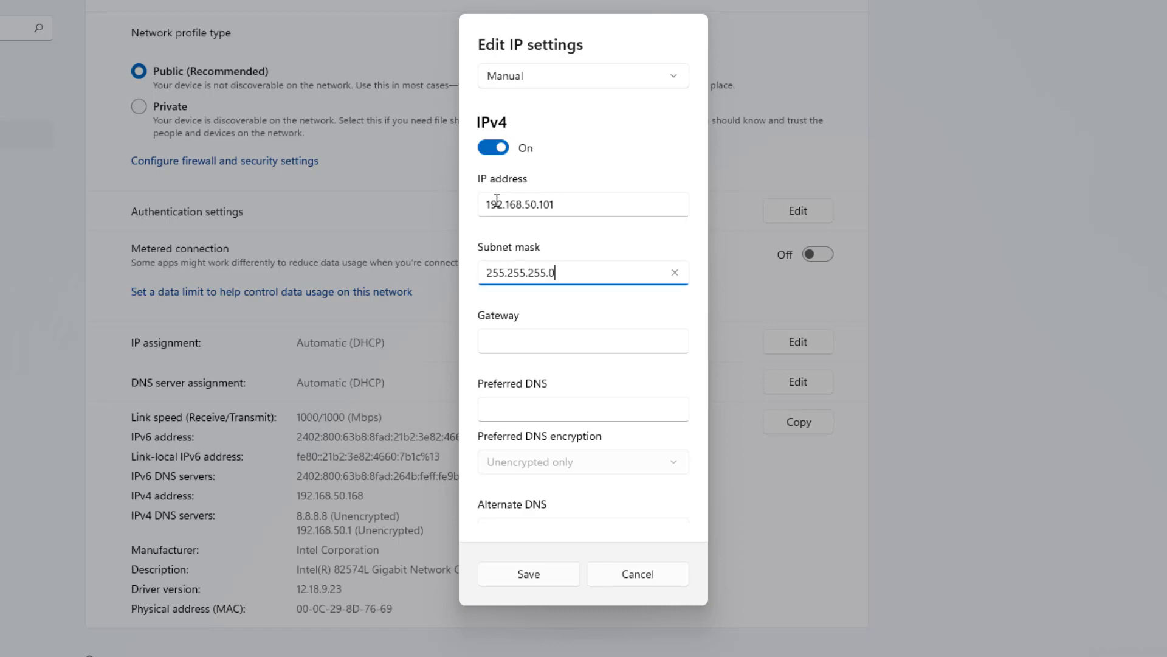
key("Tab")
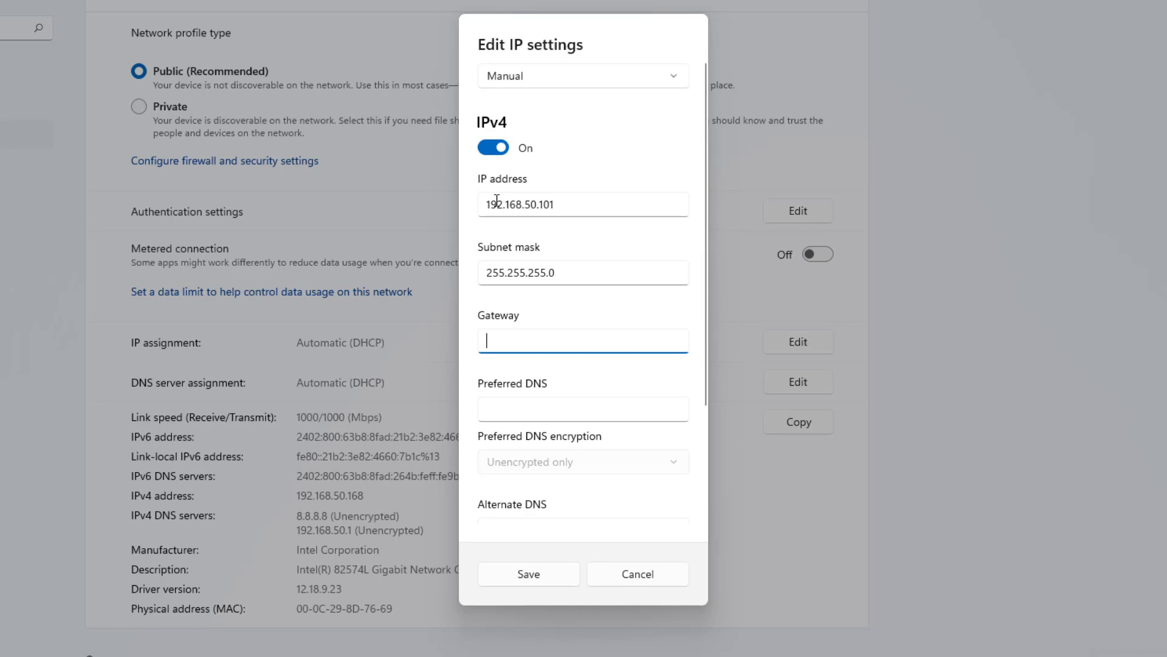
Set gateway 192.168.50.1, preferred DNS 8.8.8.8 and alternate DNS 1.1.1.1.
type("192.168.80.")
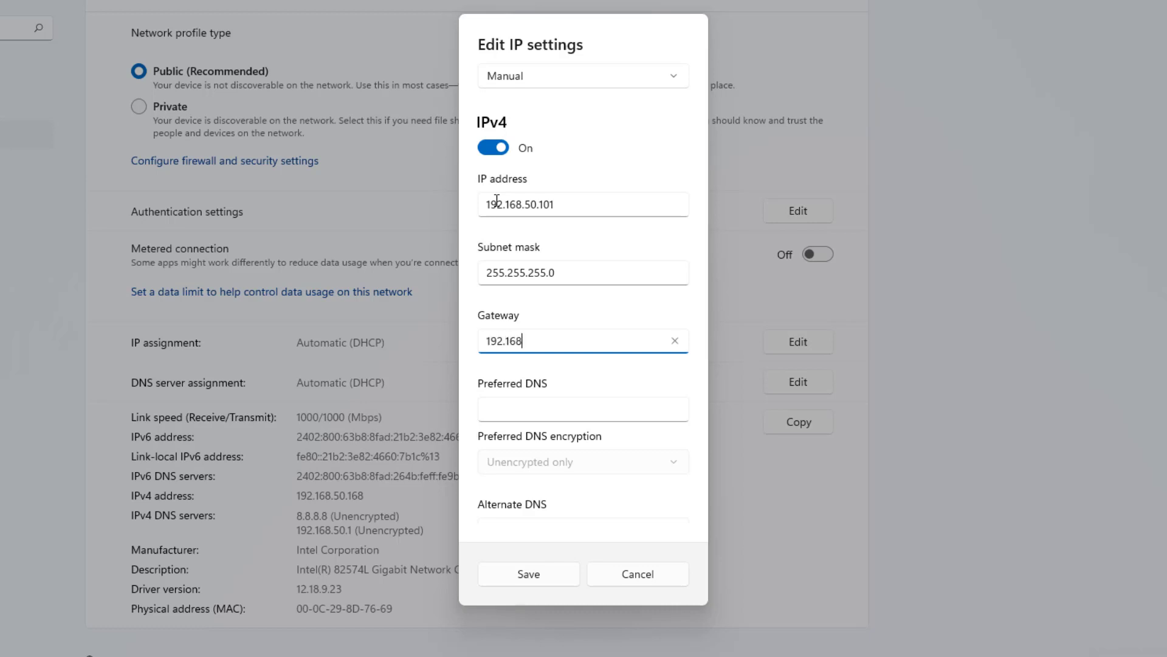
key("BackSpace")
key("BackSpace")
key("BackSpace")
type("50.1")
key("Tab")
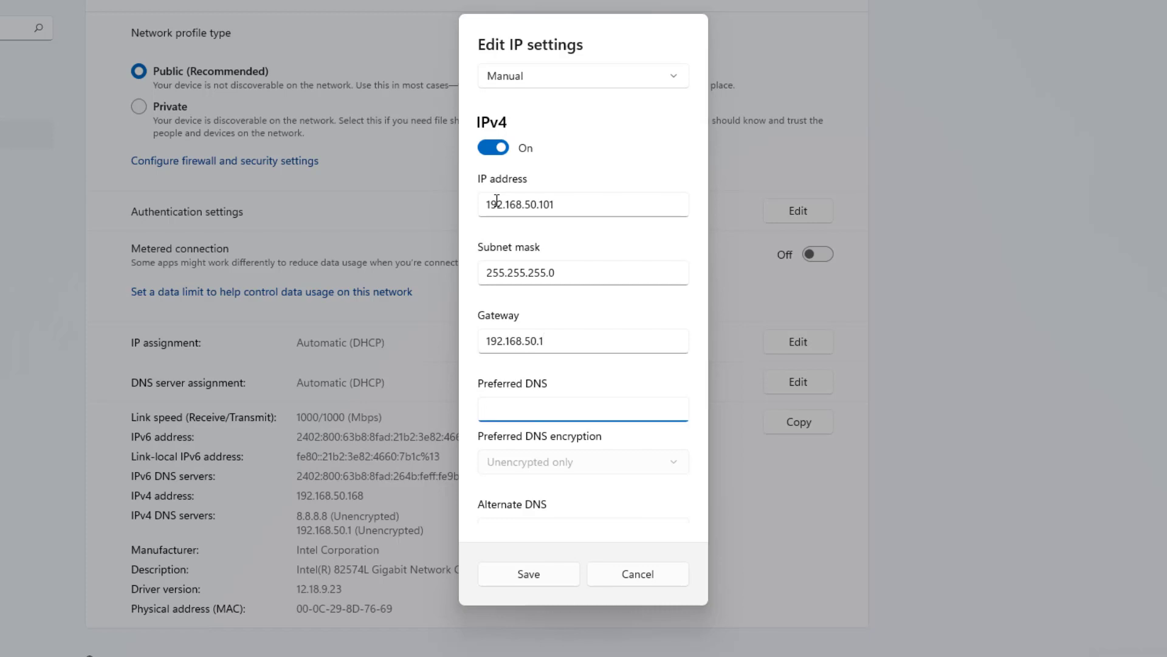
type("8.8.8.8")
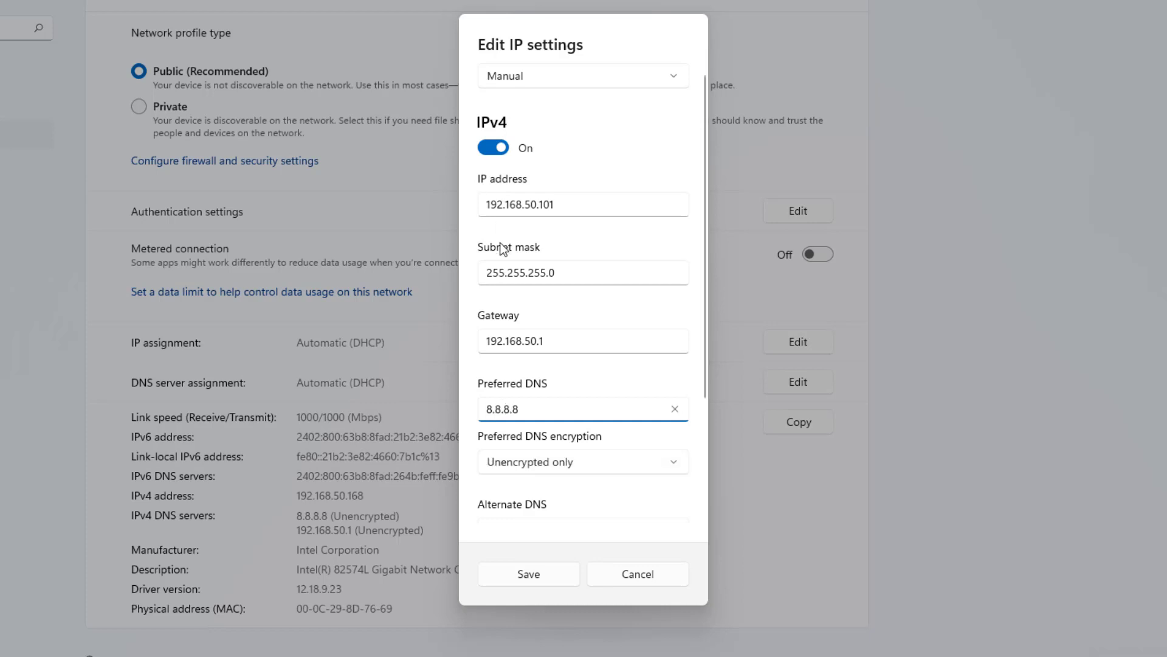
scroll(593, 380, "down", 2)
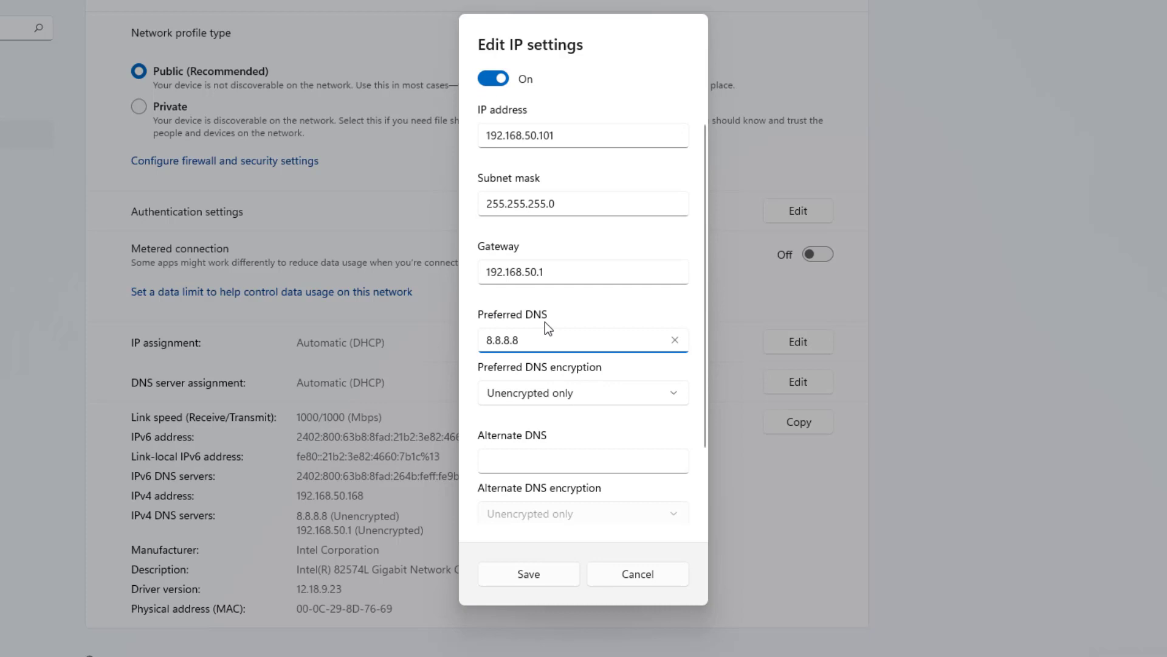
left_click(524, 458)
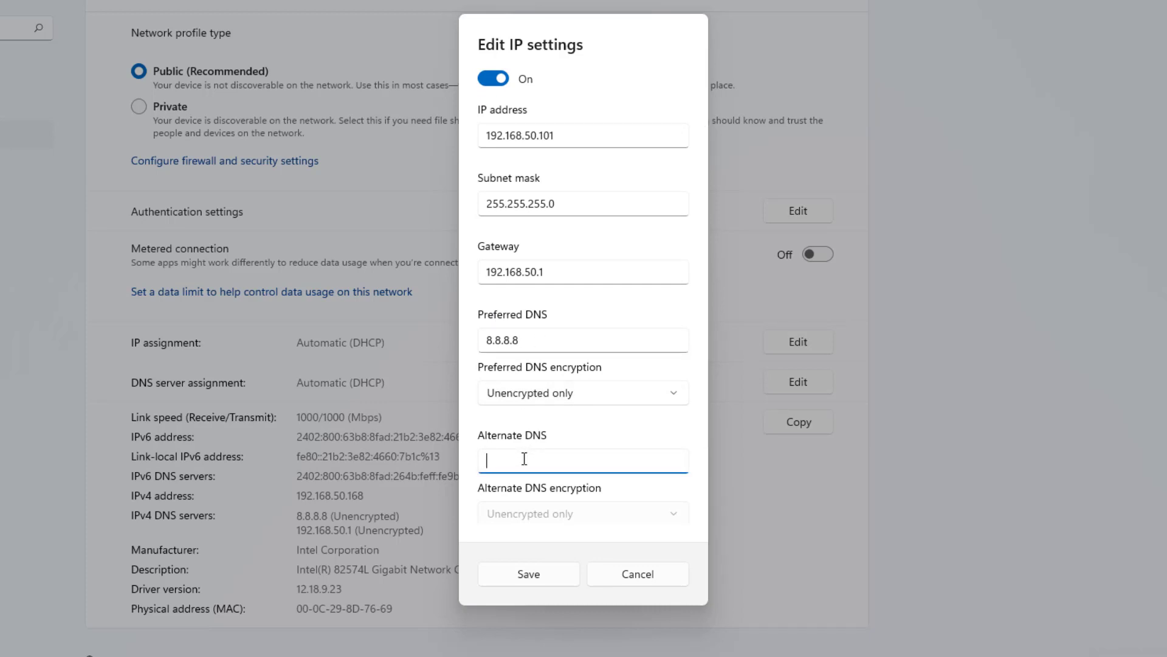
type("1.1.1.1")
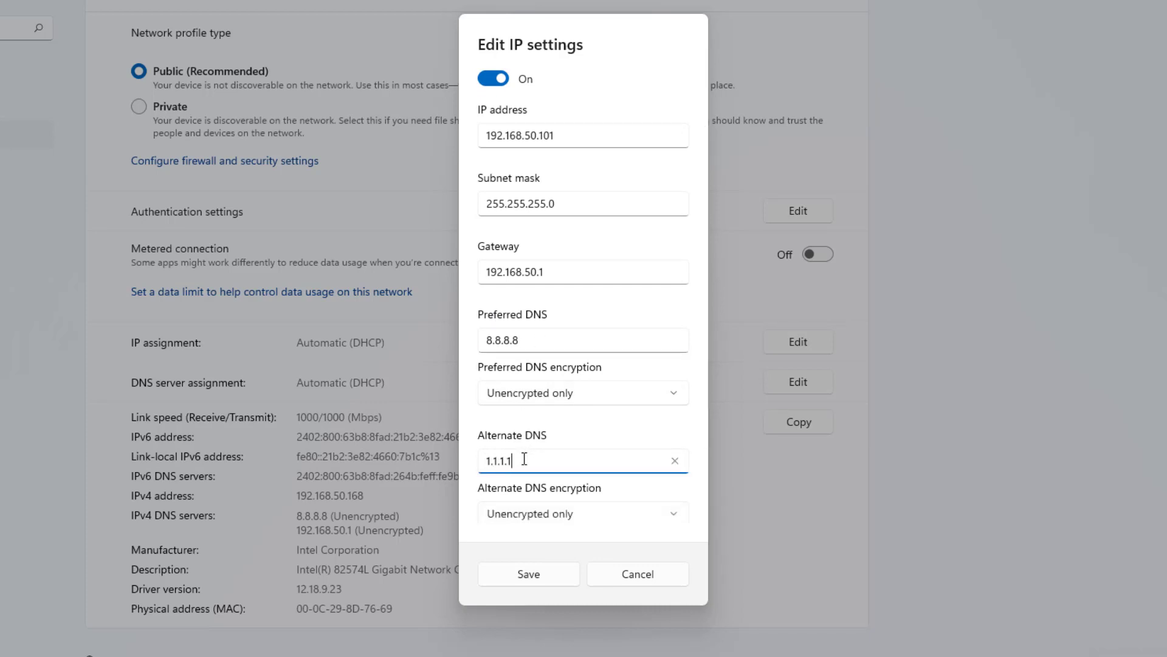
Save the manual settings, rerun ipconfig /all and highlight the new IPv4 192.168.50.101.
left_click(529, 574)
scroll(535, 562, "down", 2)
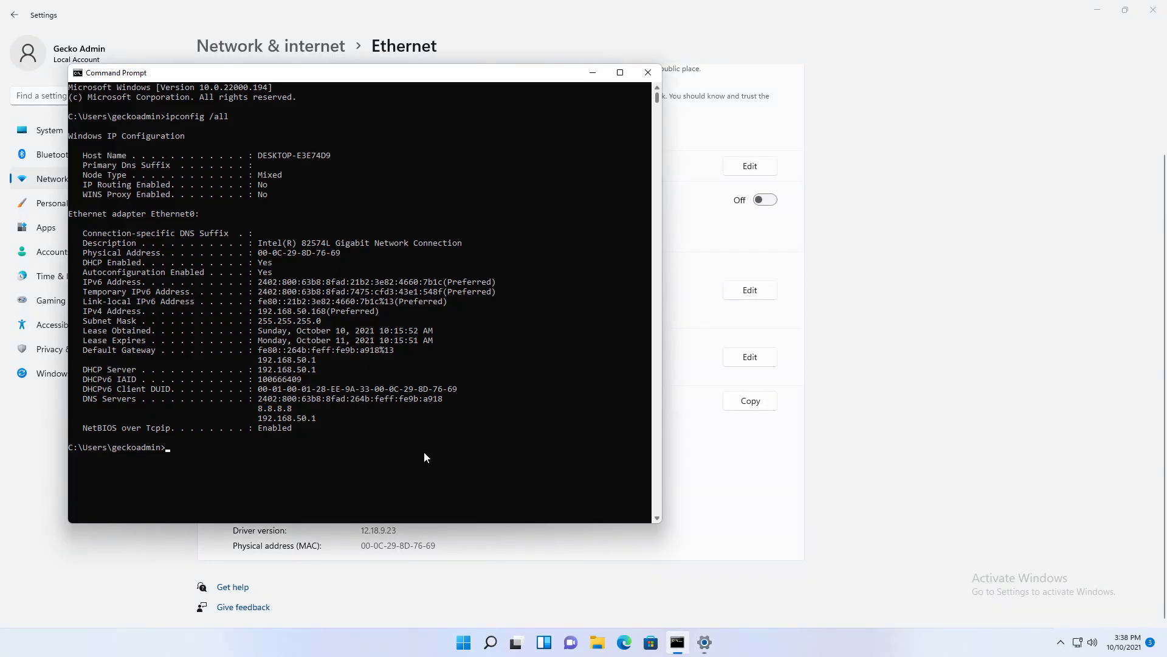
left_click(424, 452)
key("Up")
key("Return")
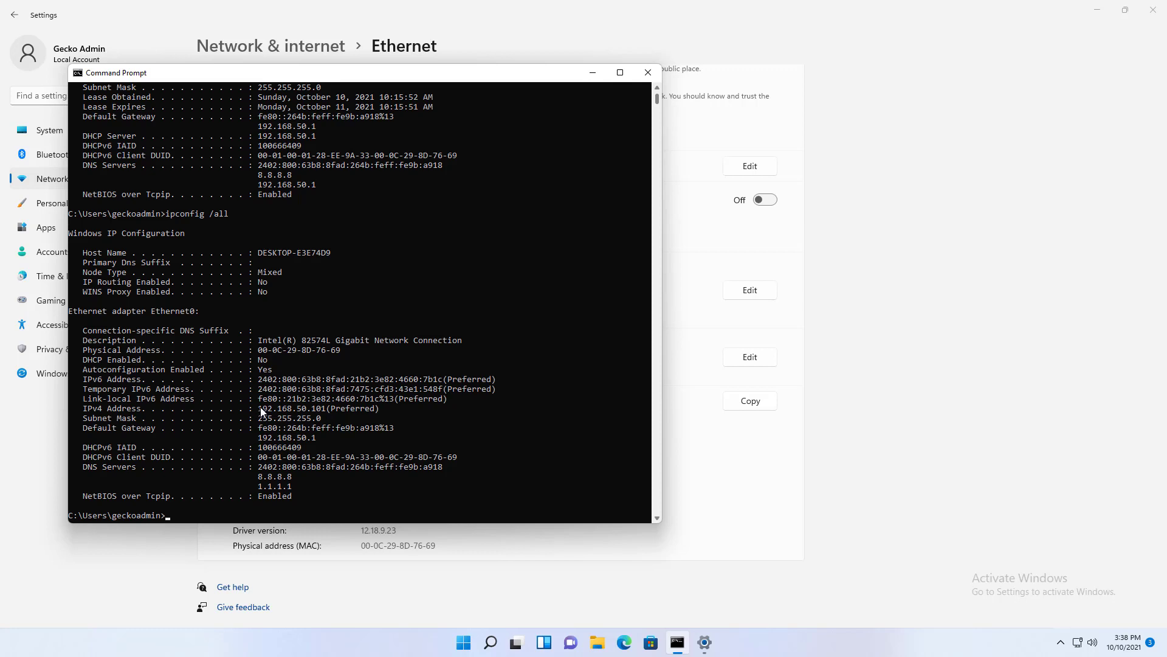
left_click_drag(260, 407, 372, 411)
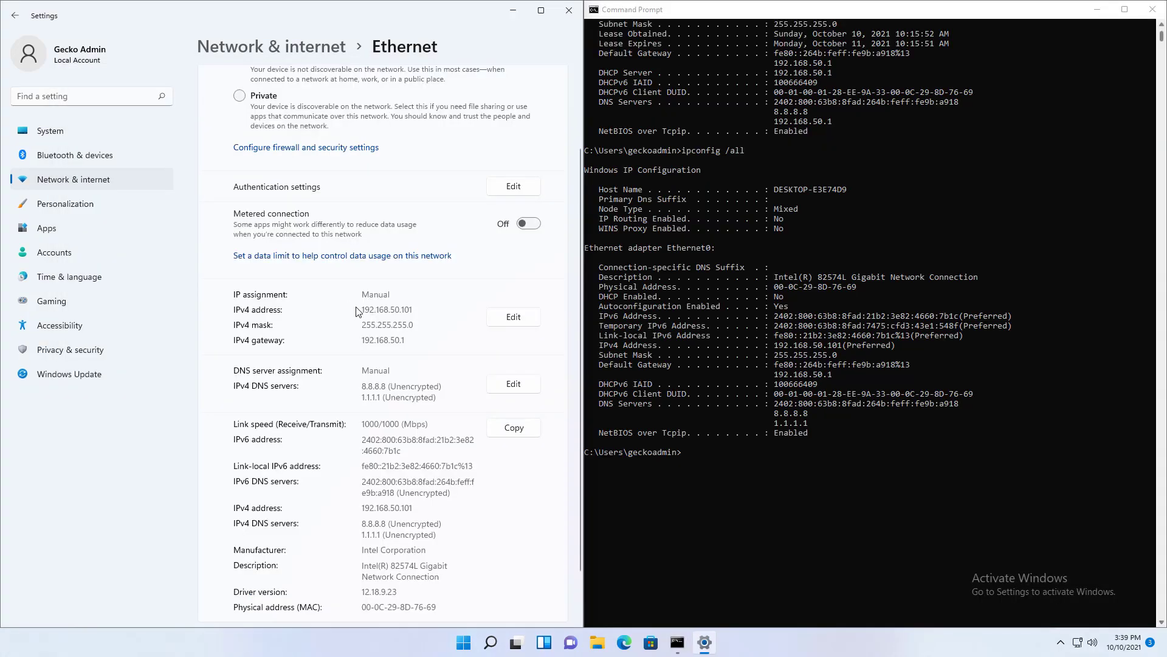
scroll(369, 318, "down", 1)
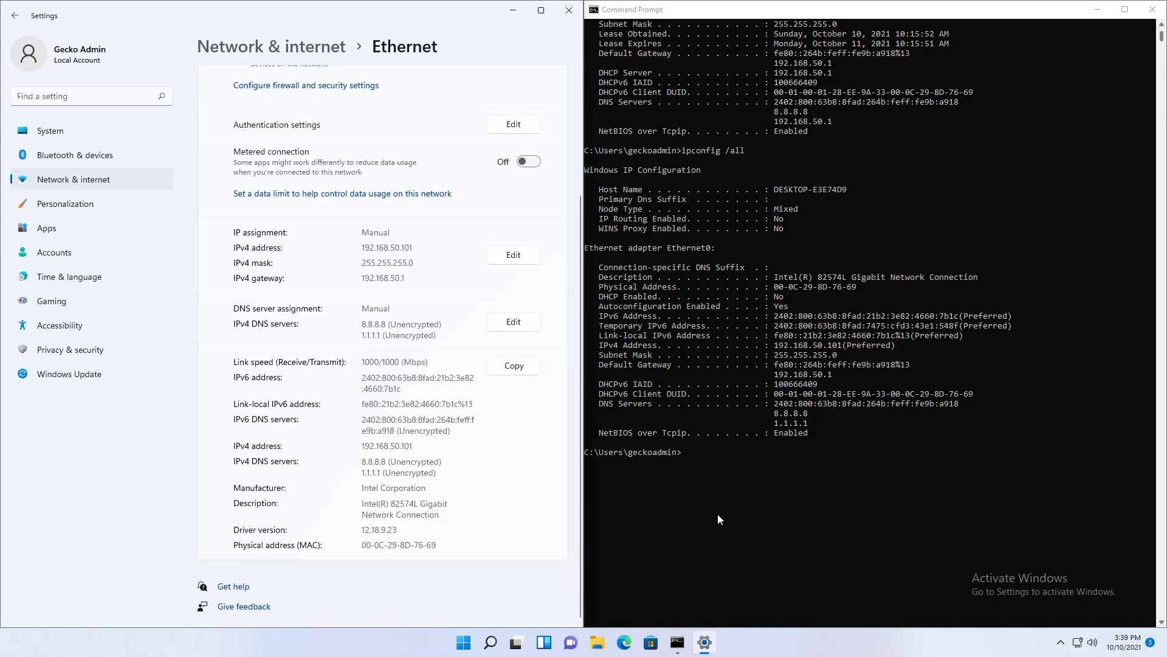